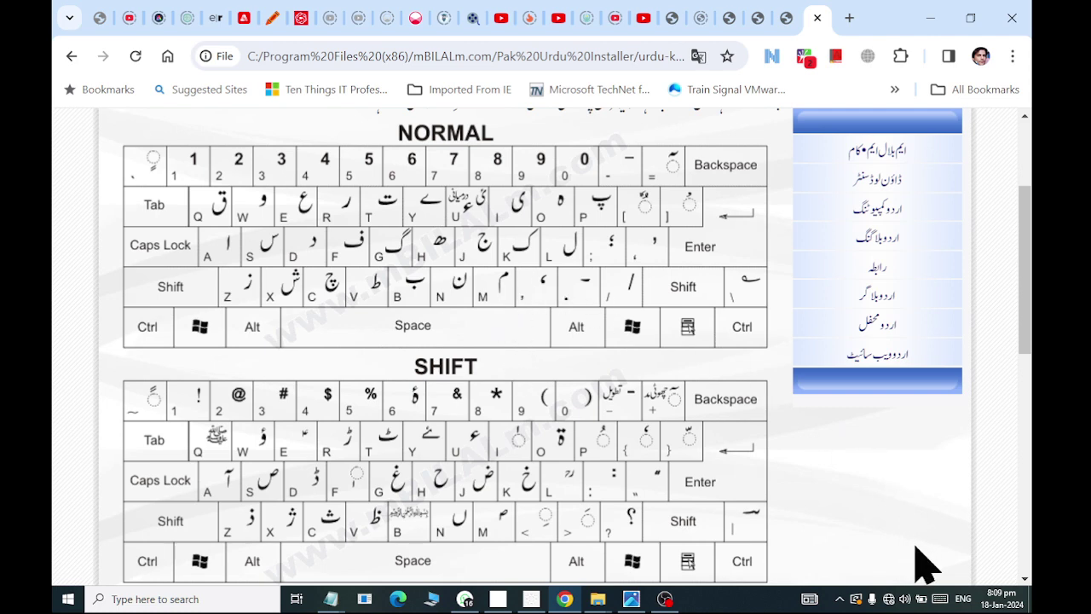
Check the installed keyboard input languages, then dismiss the failed translation message.
click(963, 598)
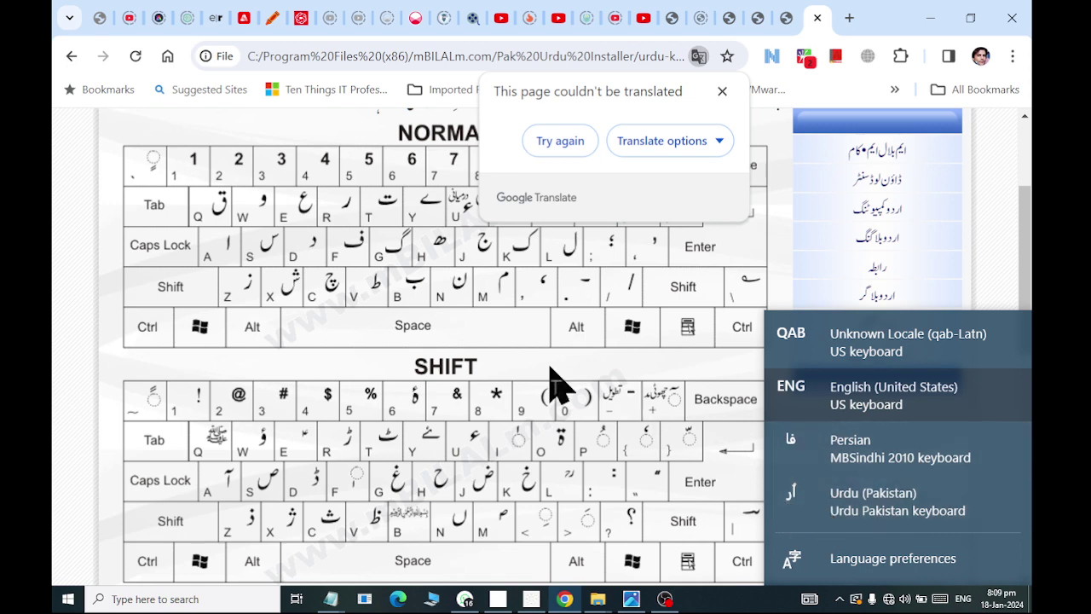
click(453, 333)
click(722, 92)
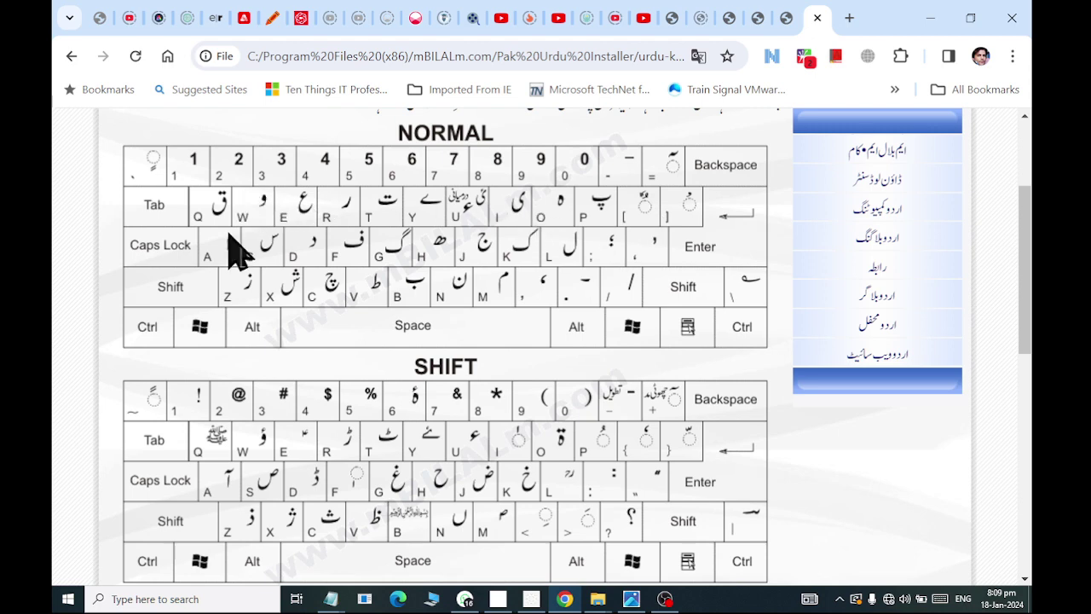
Launch Notepad from the Run prompt.
key(super+r)
text(notepad)
key(Return)
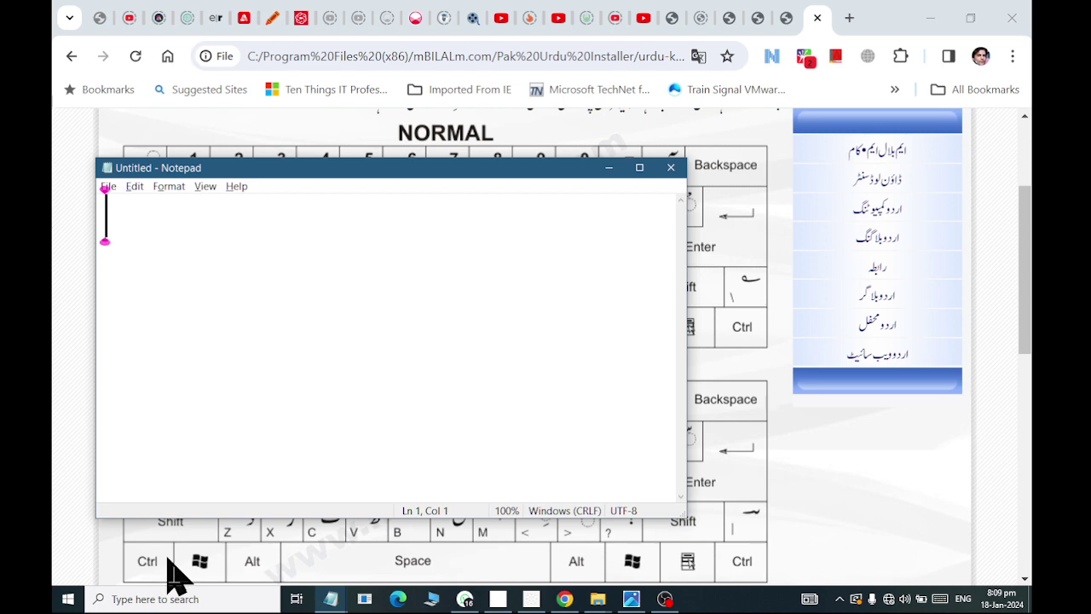
Type the test lines 'CAPSLOCK AAAA' and 'CPSLOCK OFF aaa', then return to the keyboard layout page.
text(CAPSLOCK )
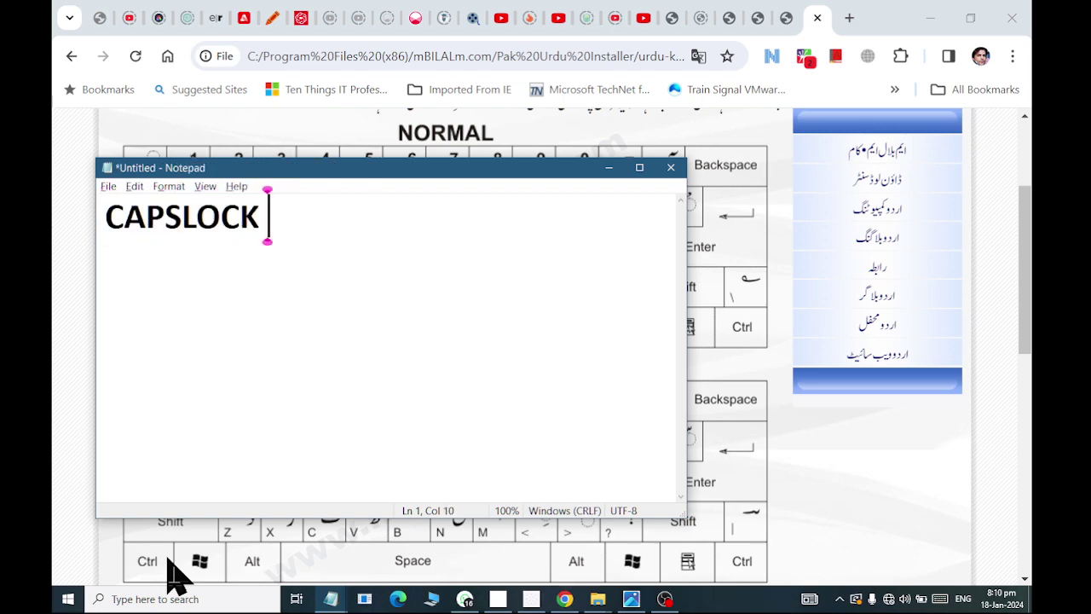
text(AAAA)
key(Return)
text(C)
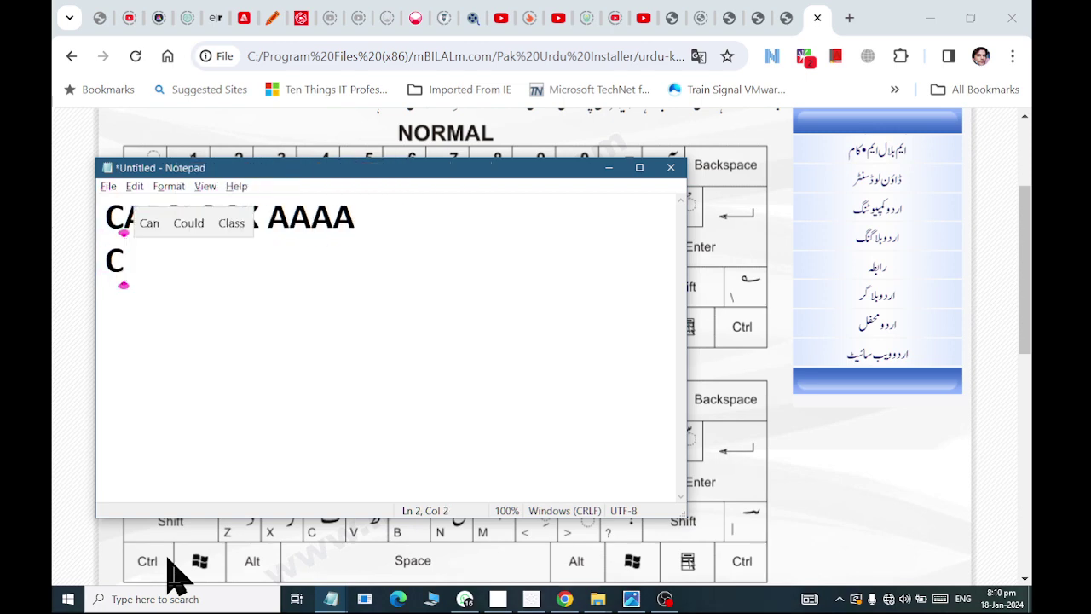
text(PSLOAC)
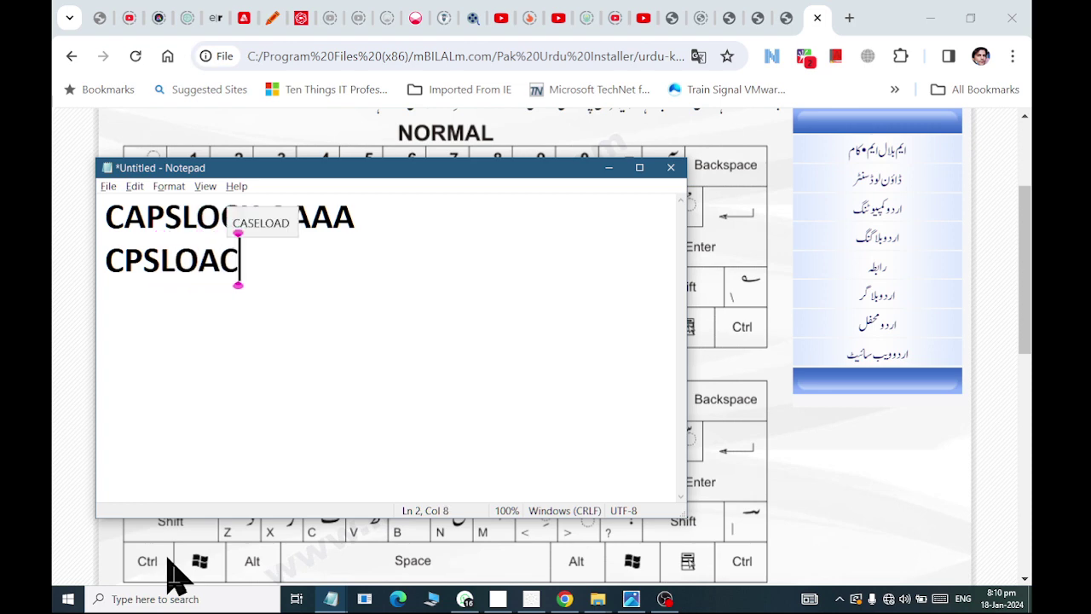
key(BackSpace)
key(BackSpace)
text(CK OFF )
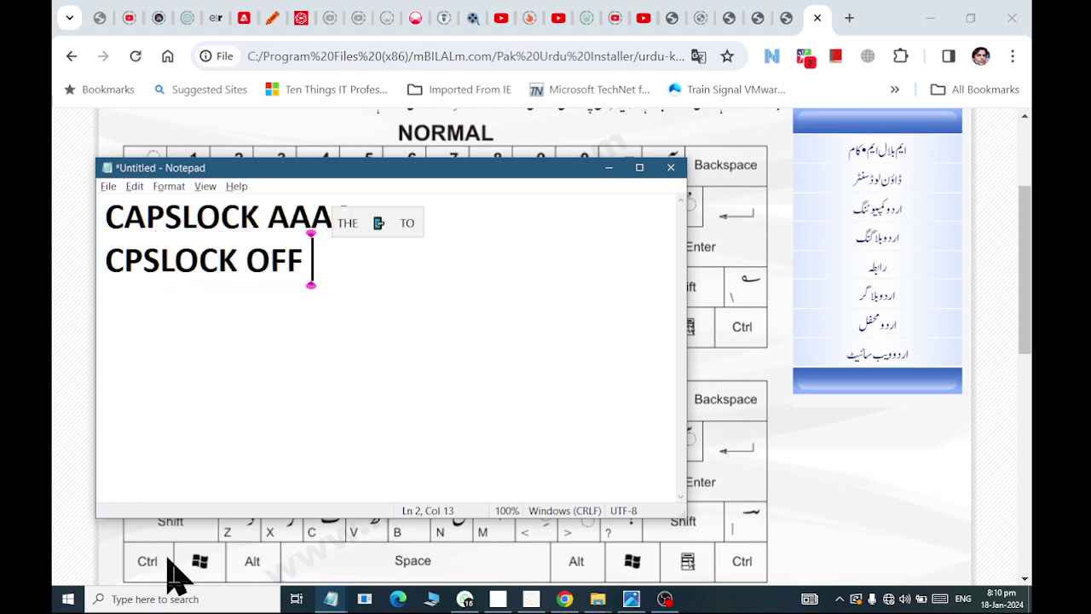
text(aaa)
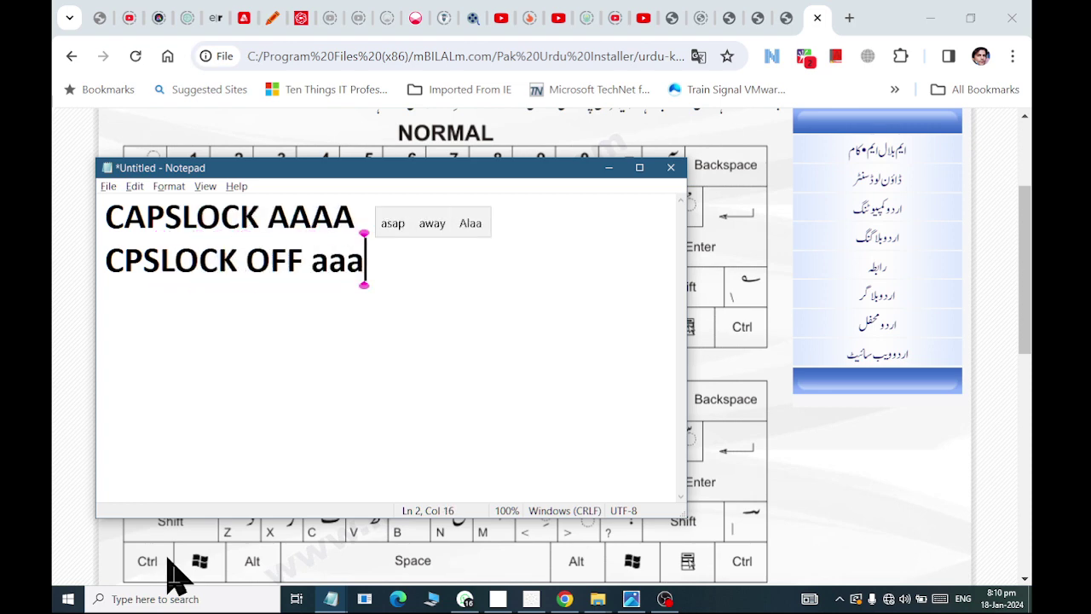
click(168, 560)
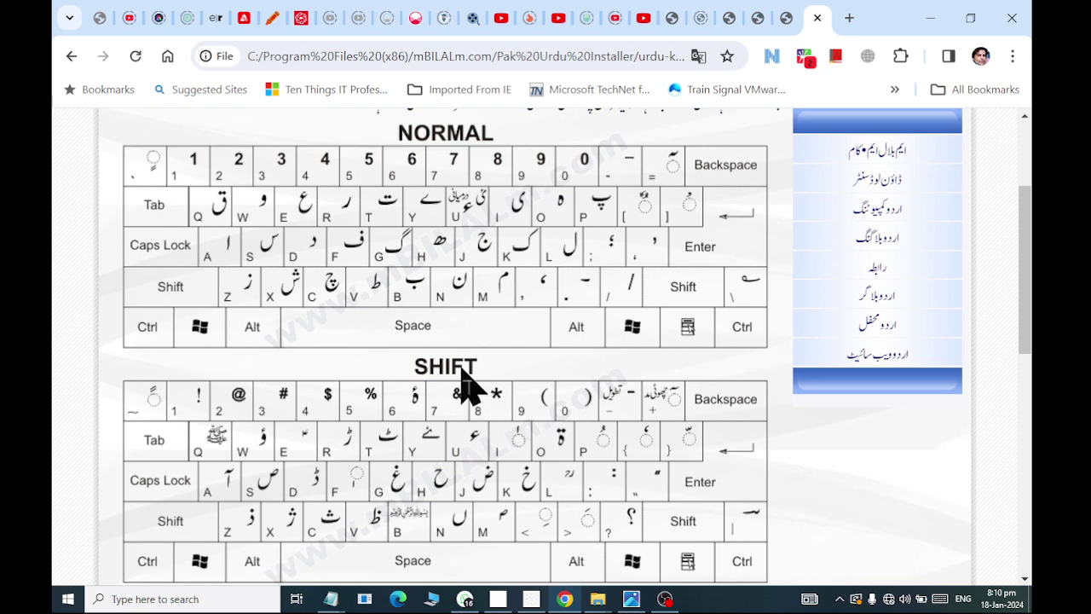
Add the test line 'asdadsASDasdsadASDSAD' in Notepad, then switch back to Chrome.
key(alt+Tab)
key(Return)
key(Return)
text(as)
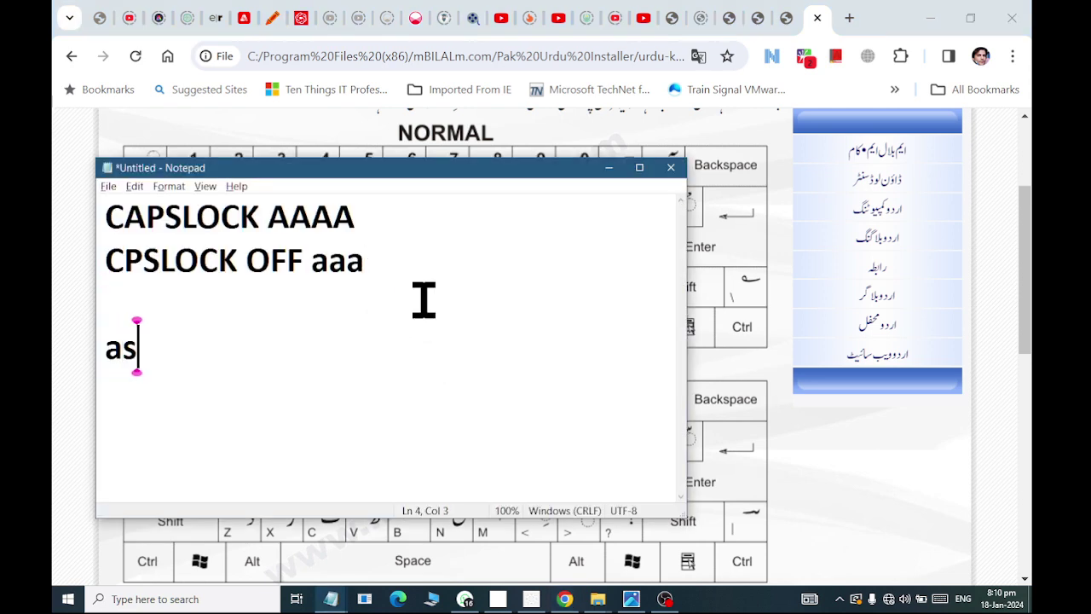
text(dads)
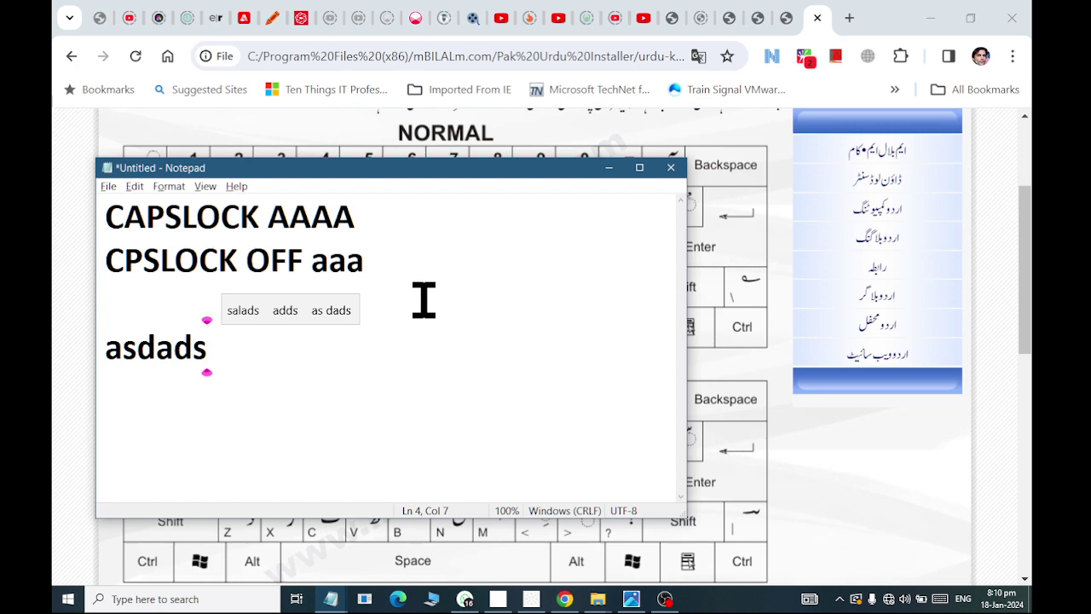
text(ASD)
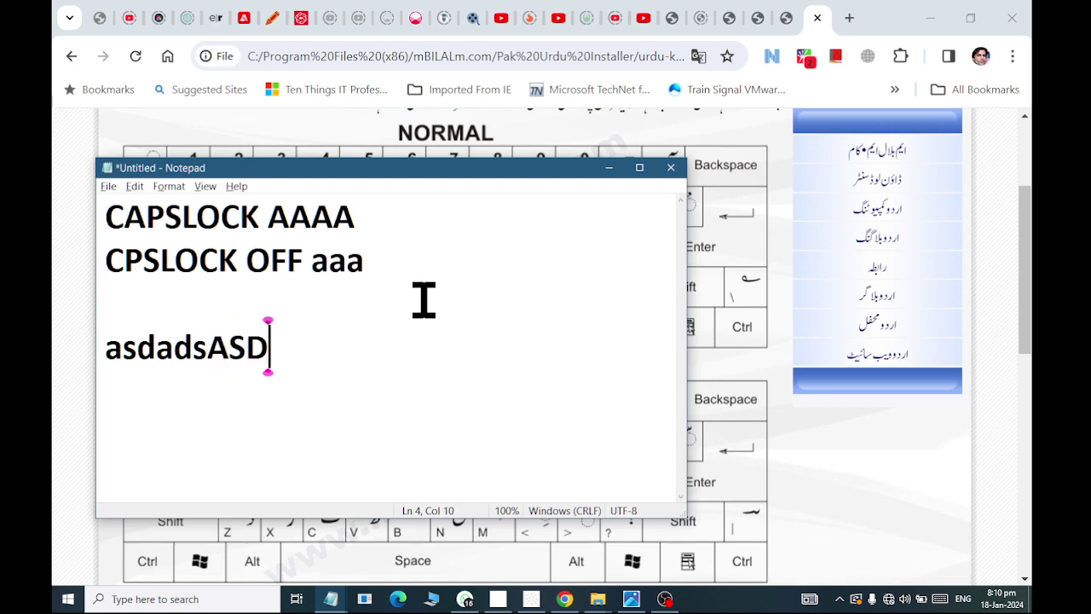
text(asdsad)
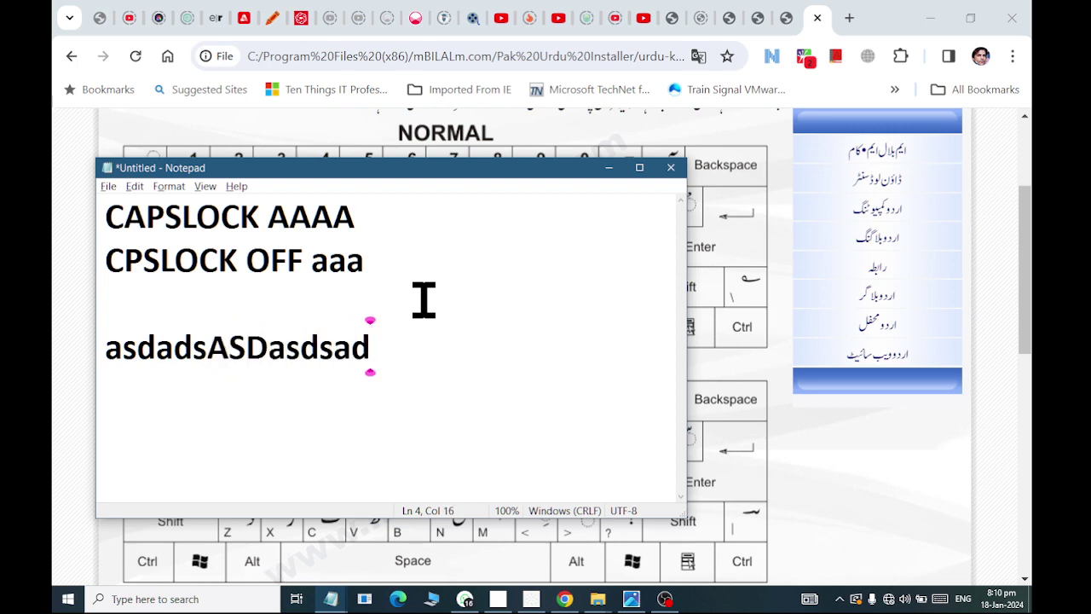
text(ASDSAD)
key(alt+Tab)
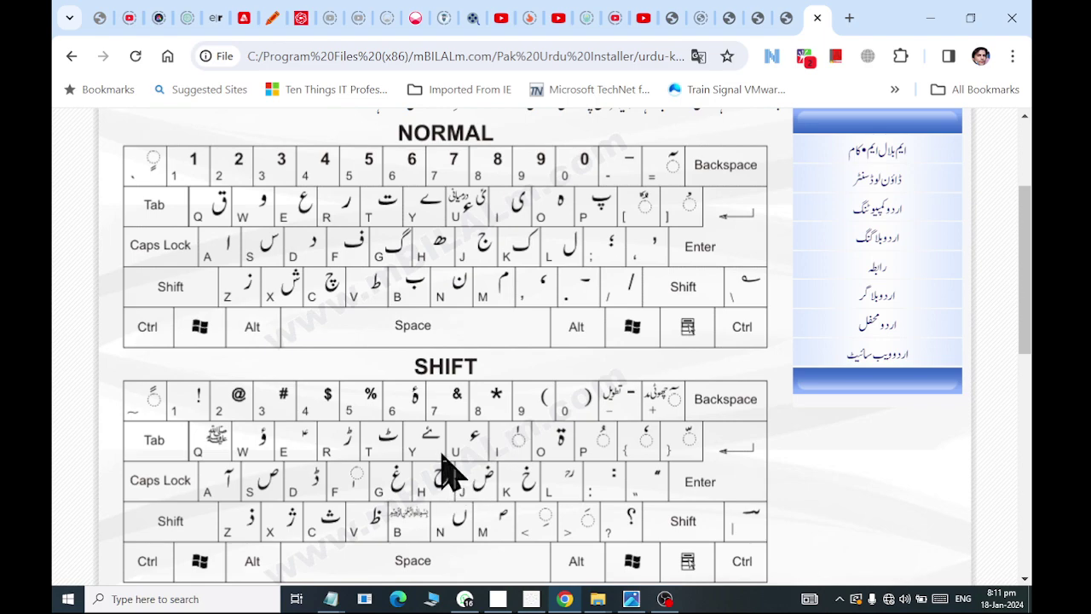
Scroll through the AltGr and AltGr + Shift Urdu keyboard layouts and back up.
scroll(450, 475, down, 3)
scroll(450, 475, down, 1)
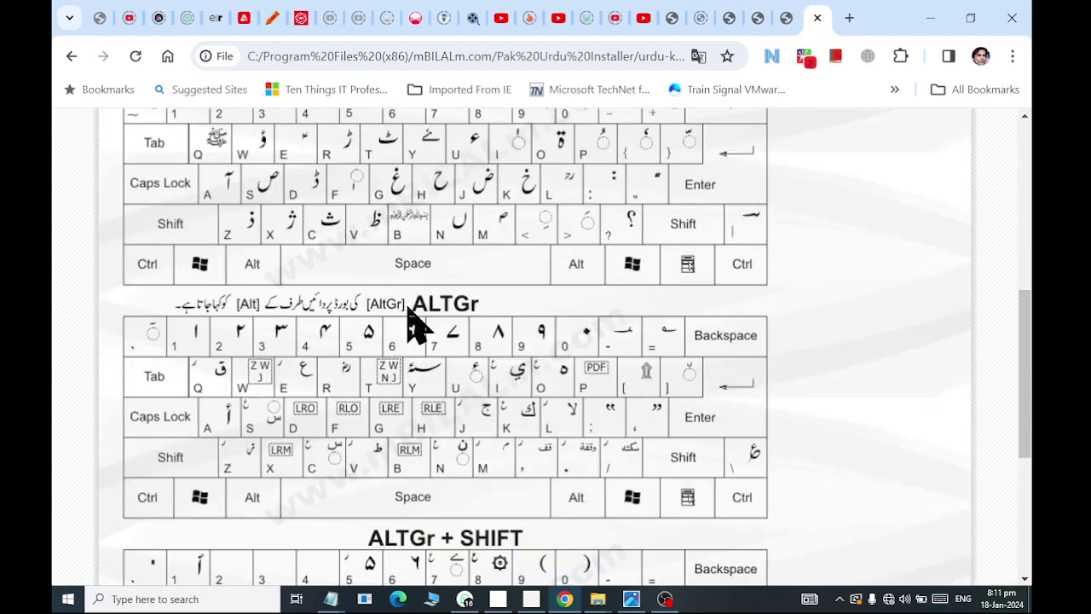
scroll(418, 333, up, 4)
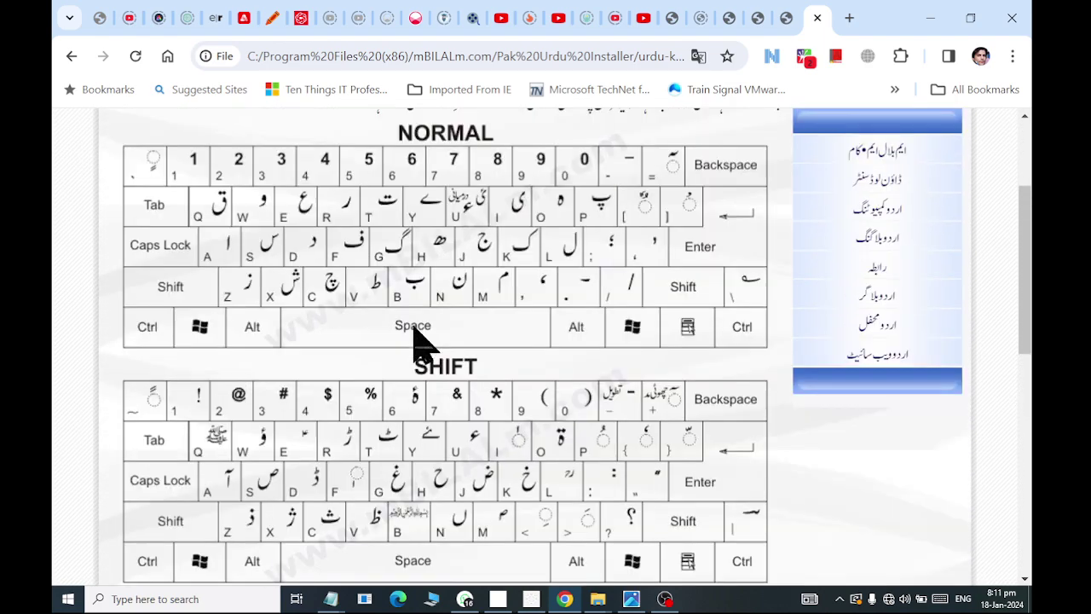
scroll(422, 350, up, 1)
scroll(426, 366, down, 4)
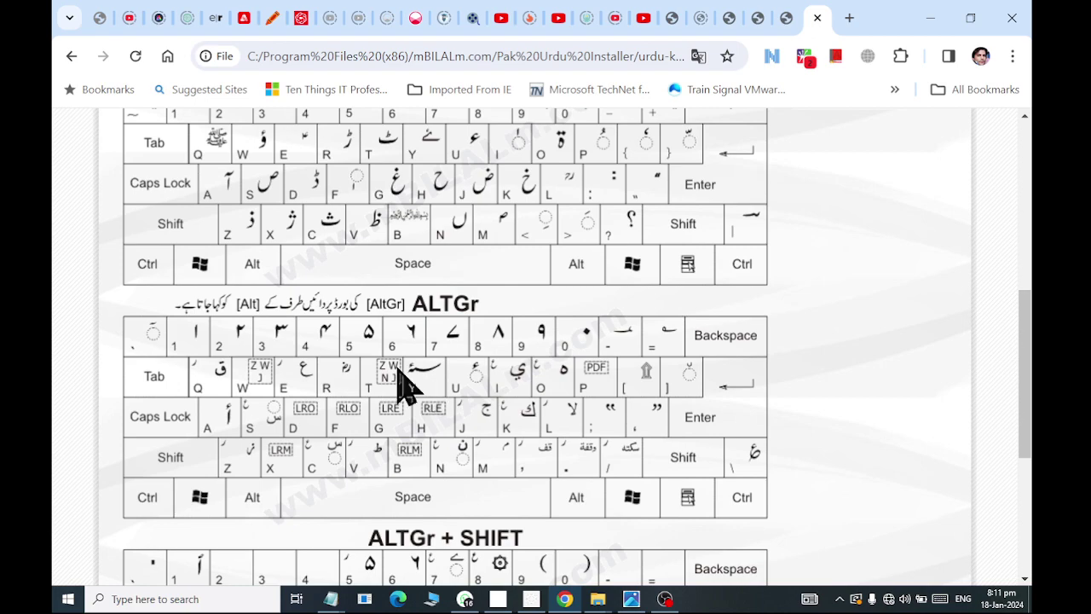
scroll(394, 490, down, 3)
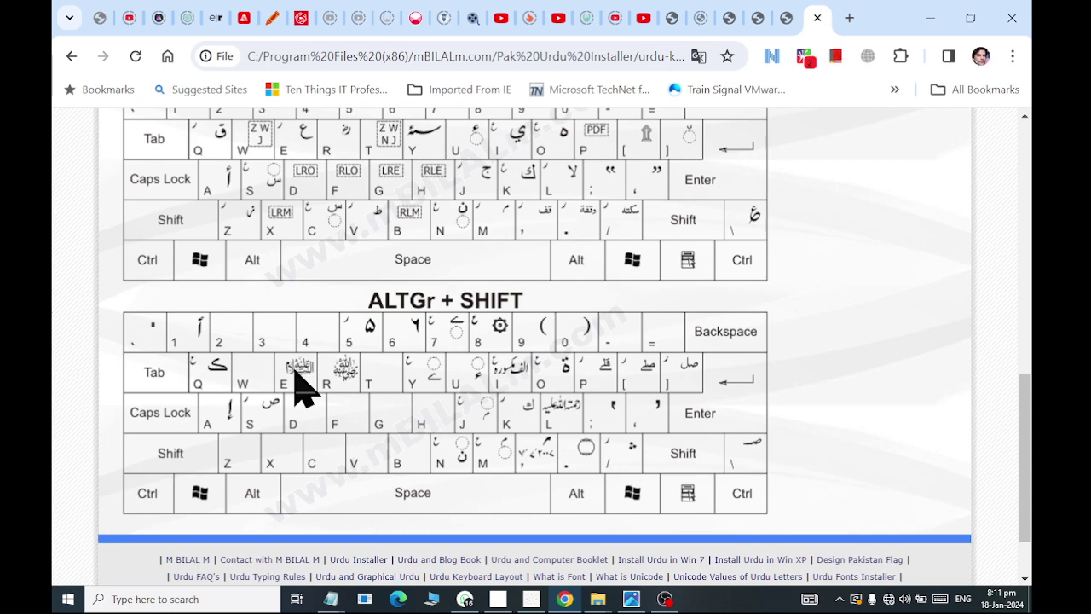
scroll(300, 385, up, 5)
scroll(302, 388, up, 1)
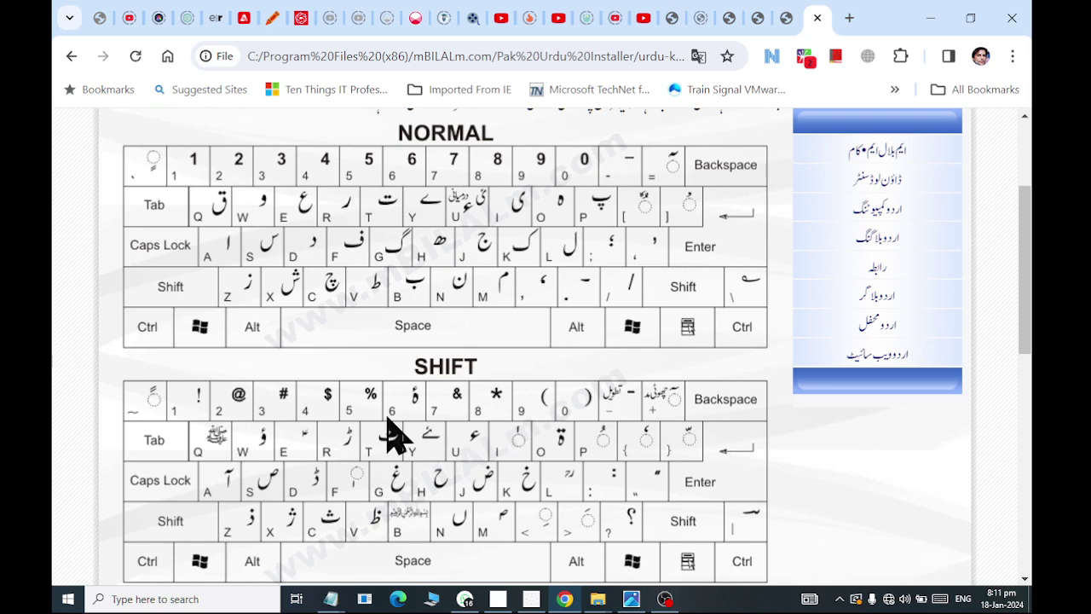
Launch Microsoft Word with the winword command from the Run prompt.
key(super+r)
text(winword)
key(Return)
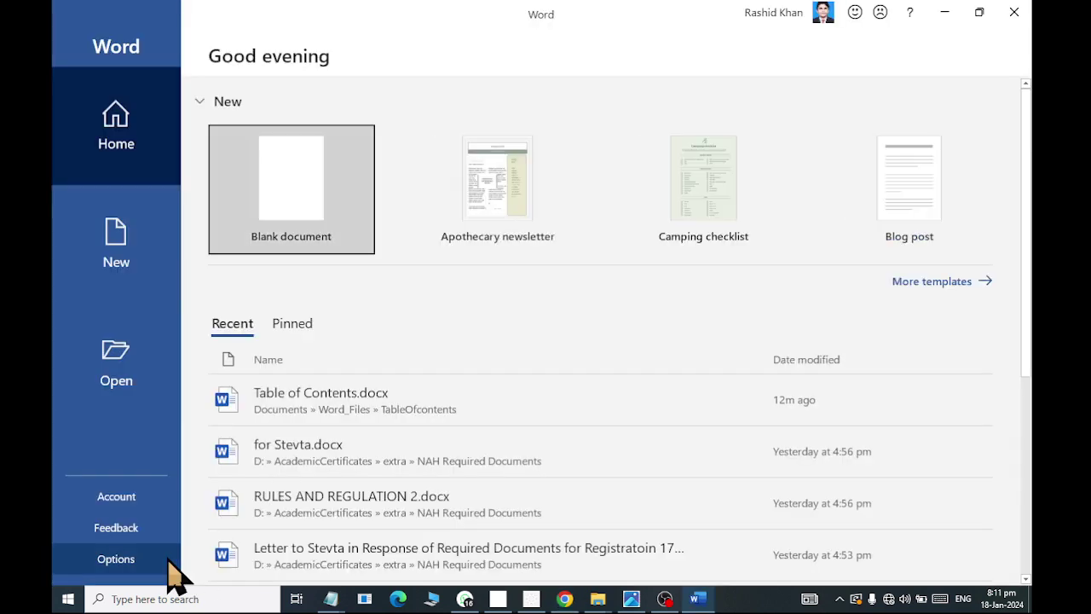
Create a document from the Apothecary newsletter template and delete all its content.
click(511, 213)
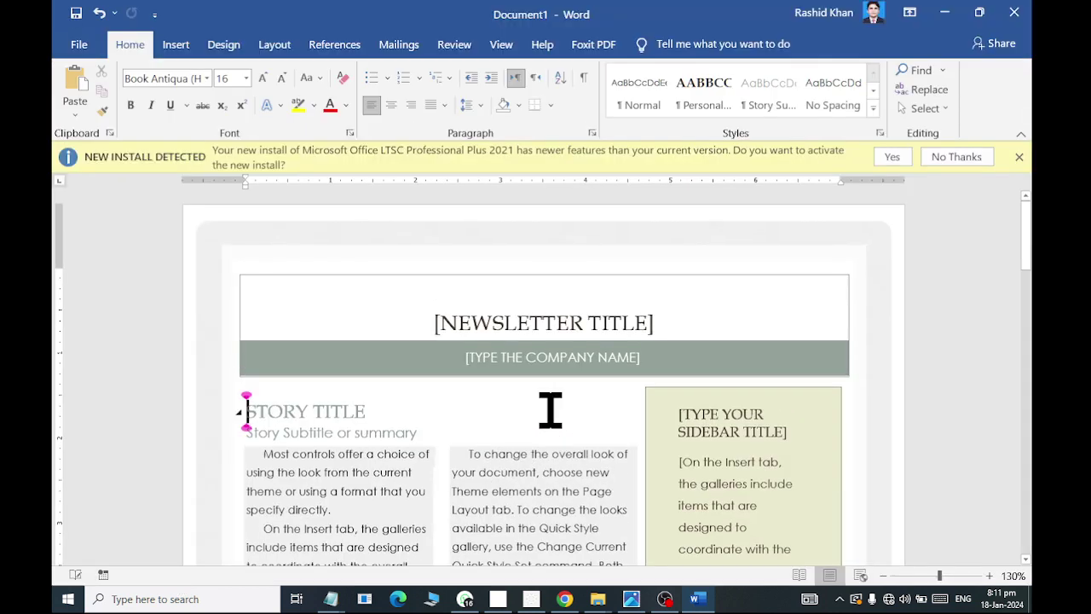
key(ctrl+a)
key(Delete)
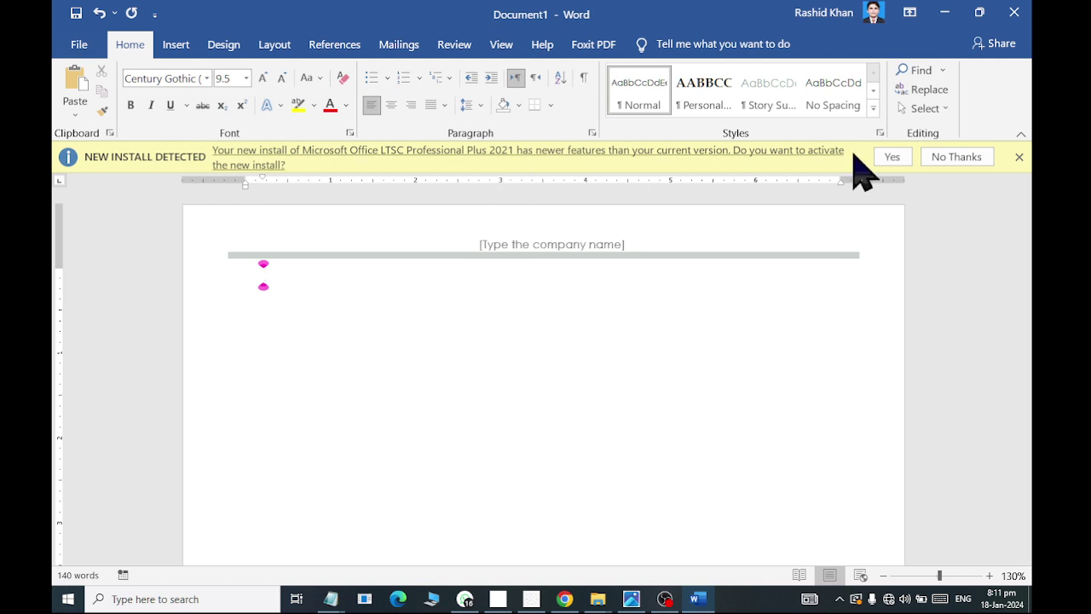
Close the New Install Detected banner and set the paragraph direction to right-to-left.
click(1018, 157)
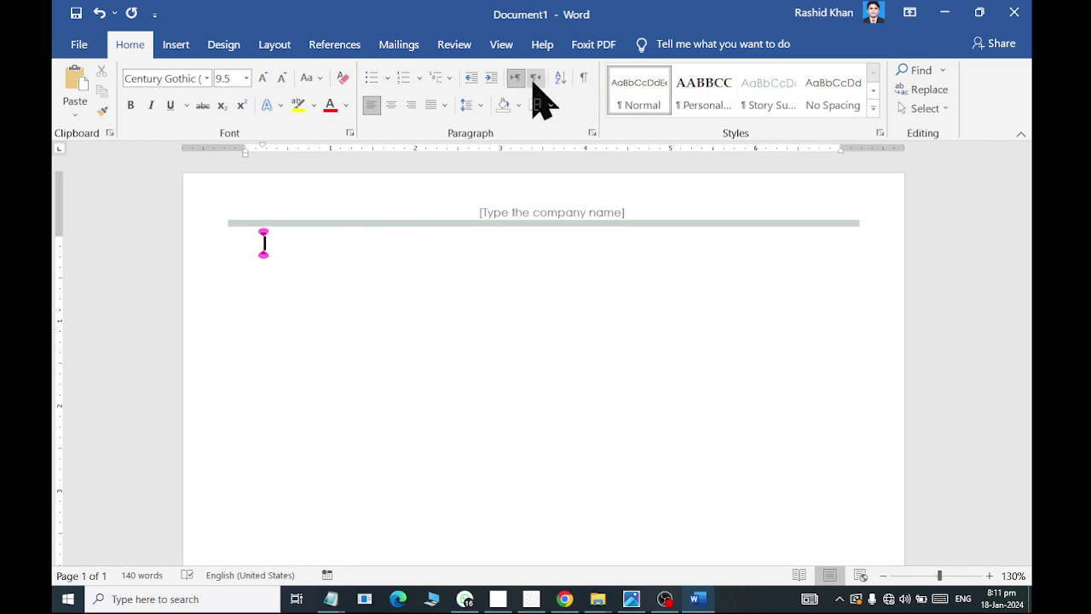
click(534, 79)
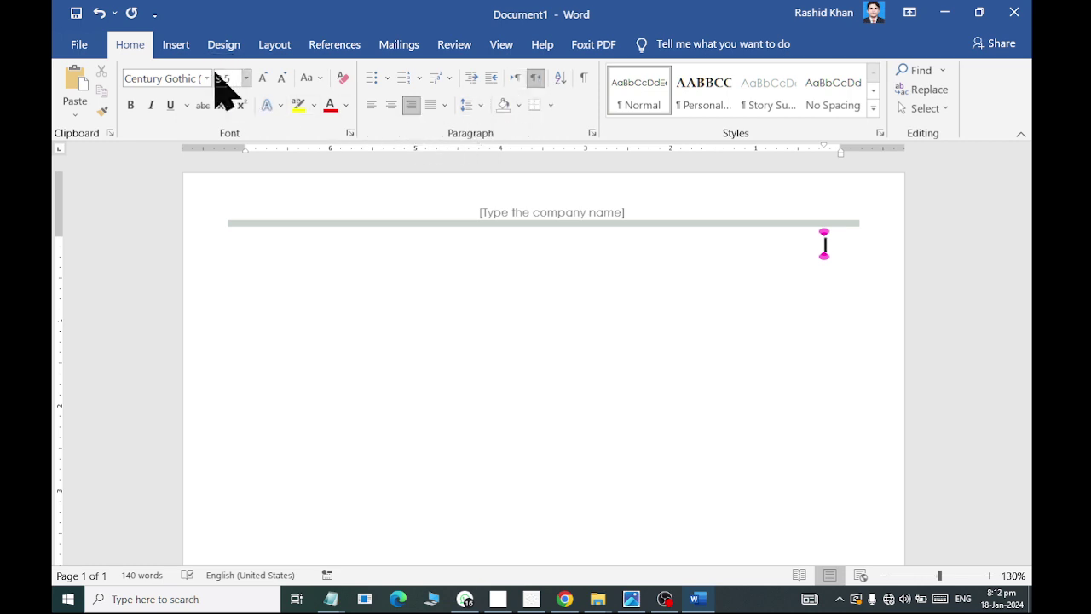
click(207, 78)
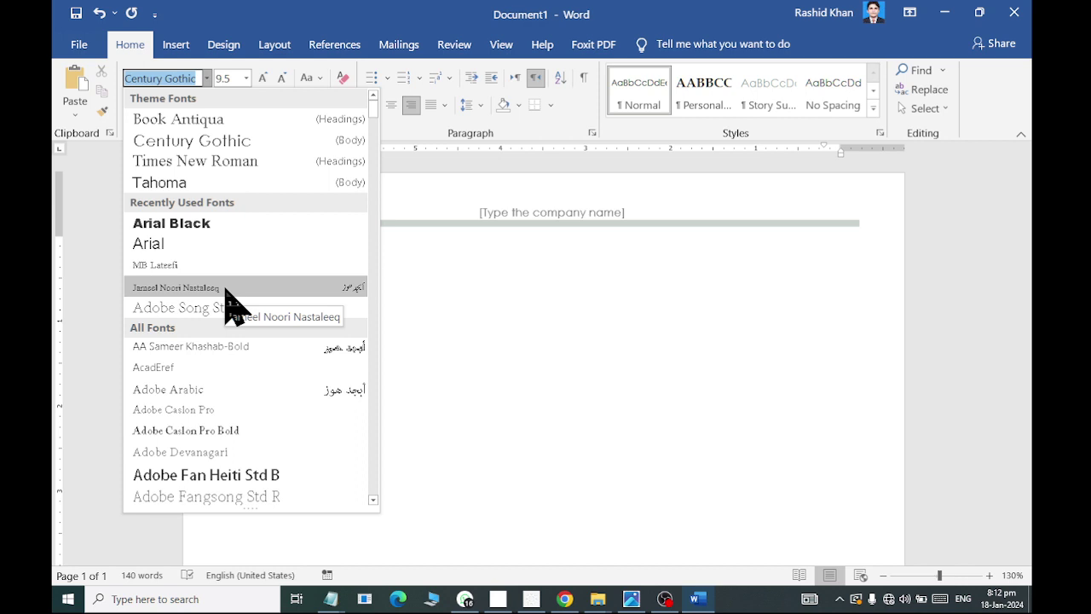
Set the font to Jameel Noori Nastaleeq and grow the size to 24.
click(225, 289)
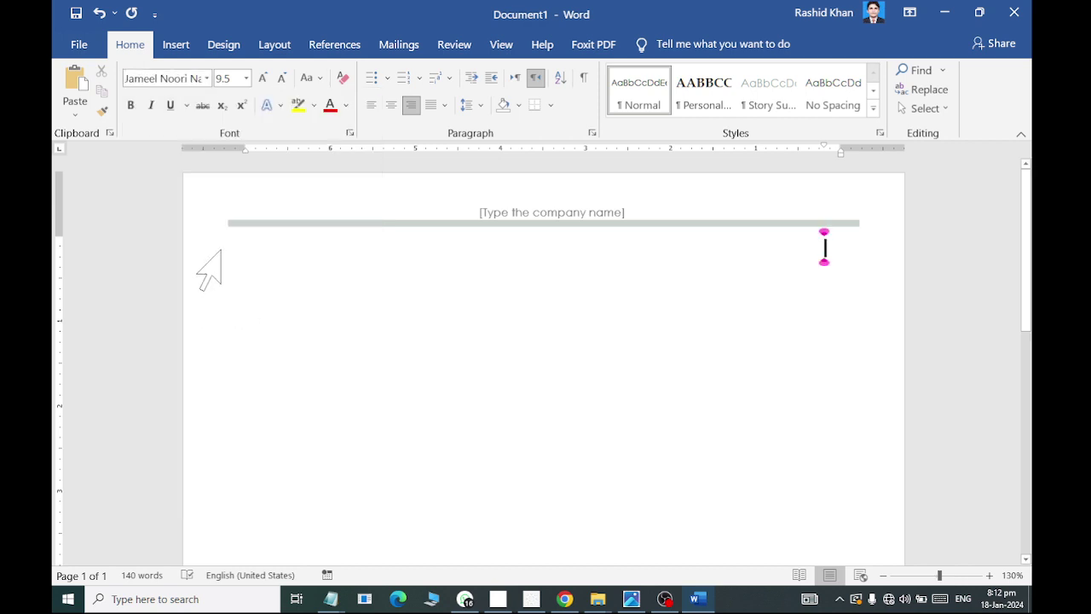
click(263, 77)
click(263, 77)
click(262, 78)
click(263, 78)
click(262, 77)
click(263, 78)
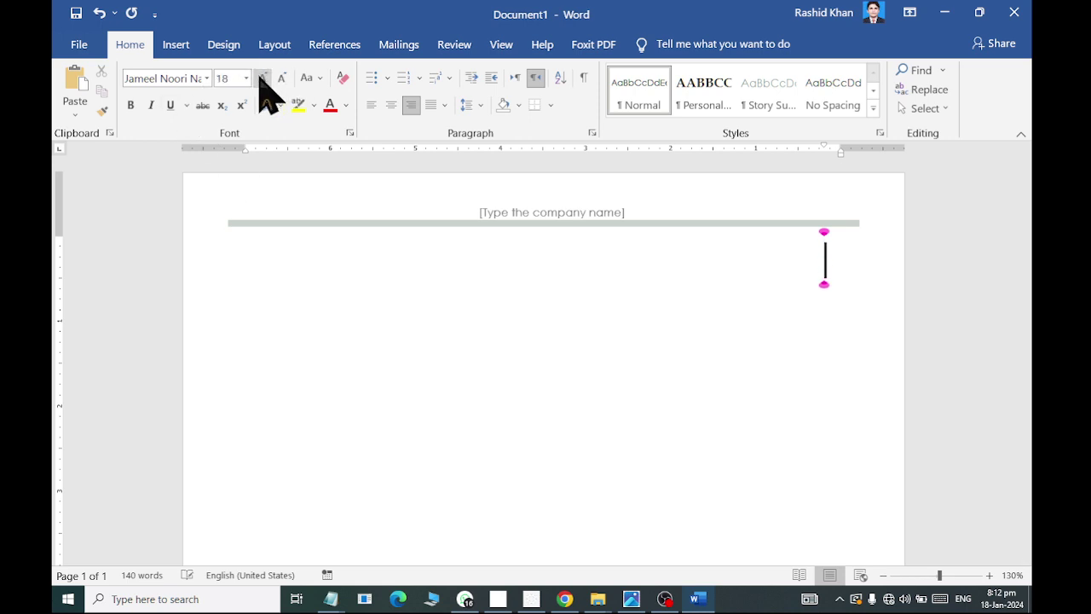
click(262, 78)
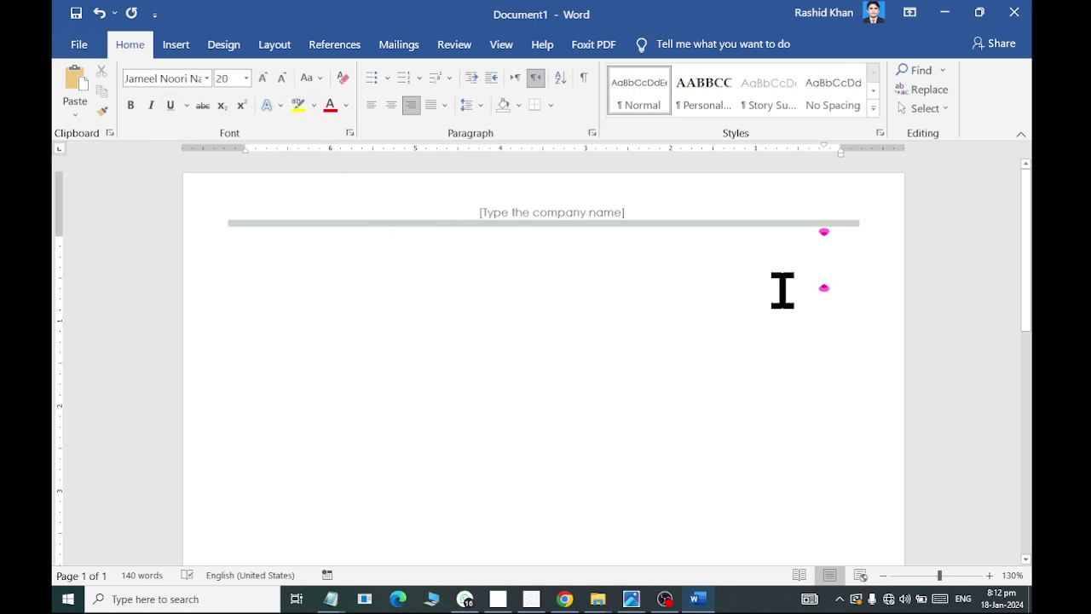
key(ctrl+shift+period)
key(ctrl+shift+period)
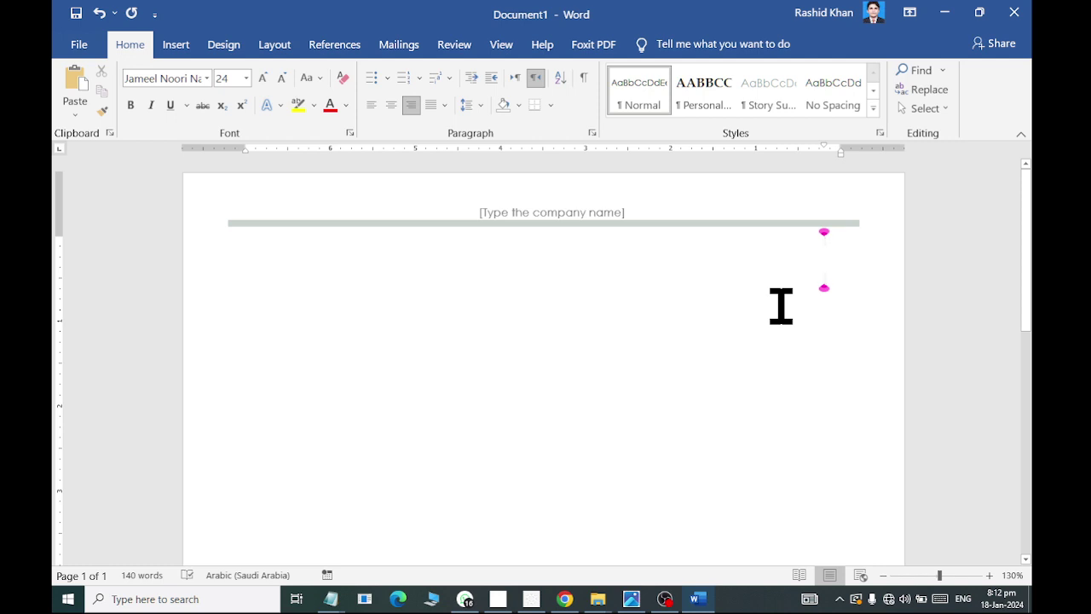
Switch the keyboard input language to Urdu (Pakistan).
text(Mir)
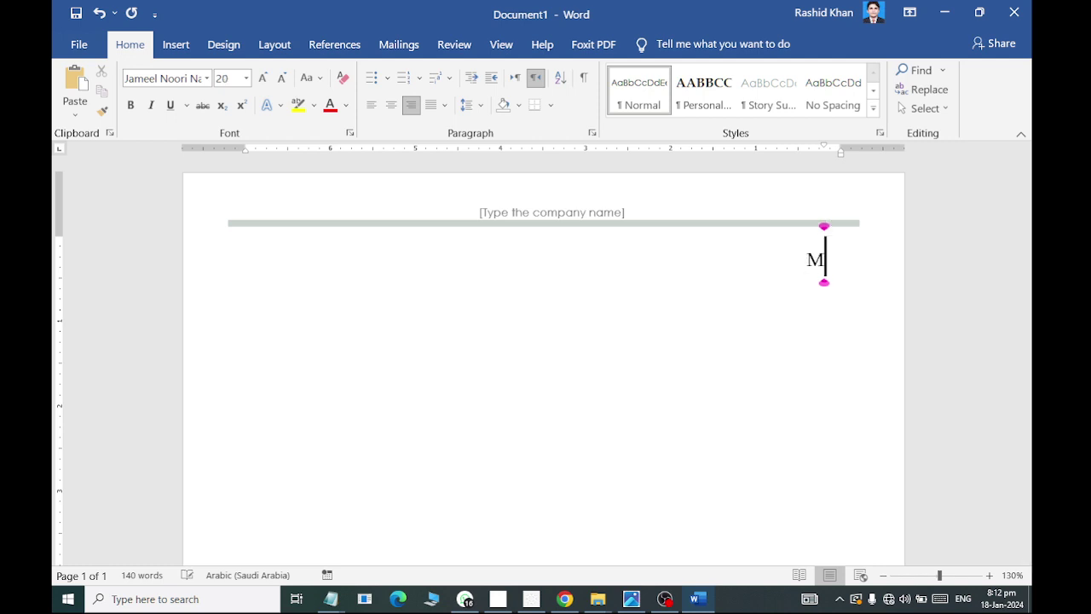
click(962, 598)
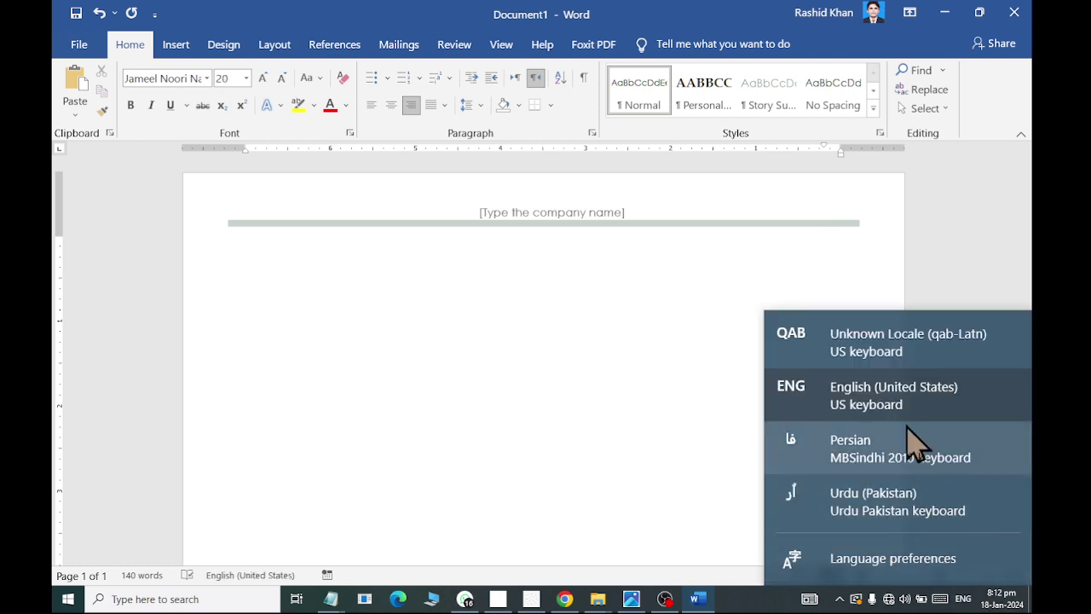
click(907, 511)
Type the Urdu sentence giving the writer's name, ending with 'ش کورسز', then start a new line.
text(میرا ن)
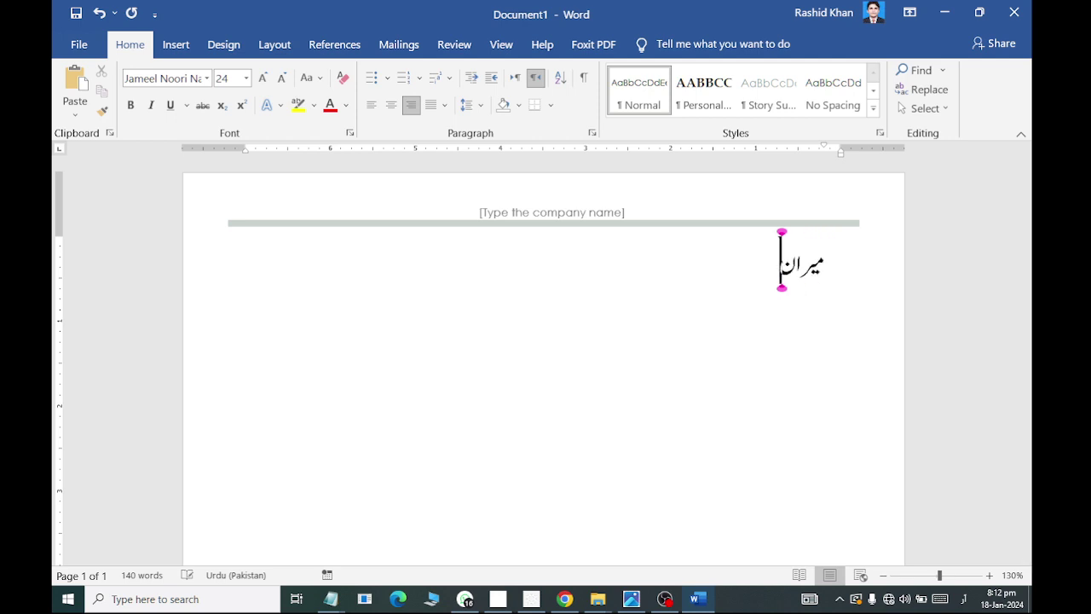
text(ام راشد ع)
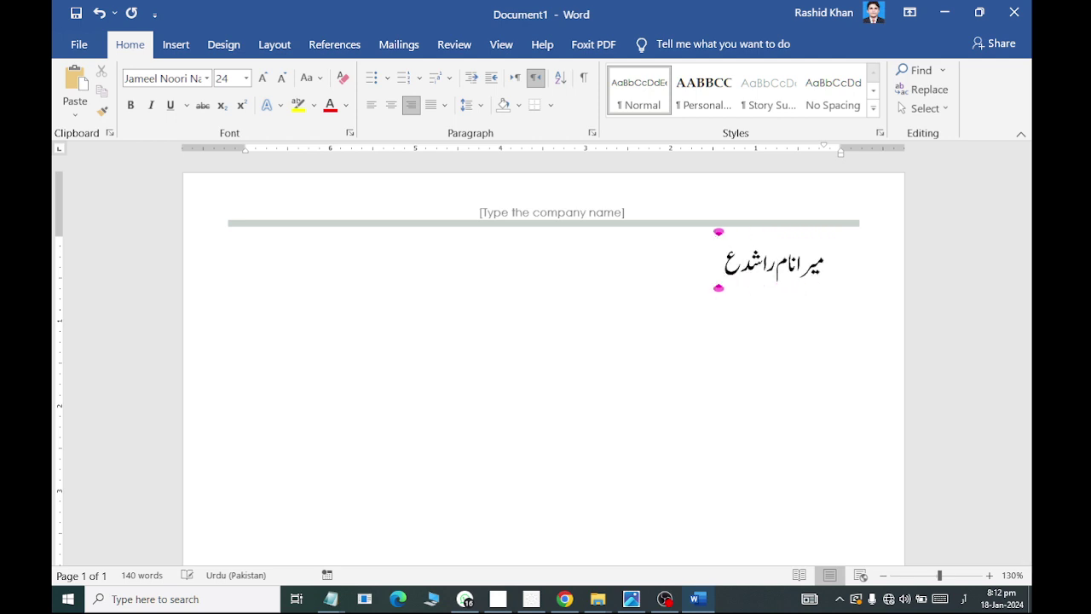
text(لی ہے۔)
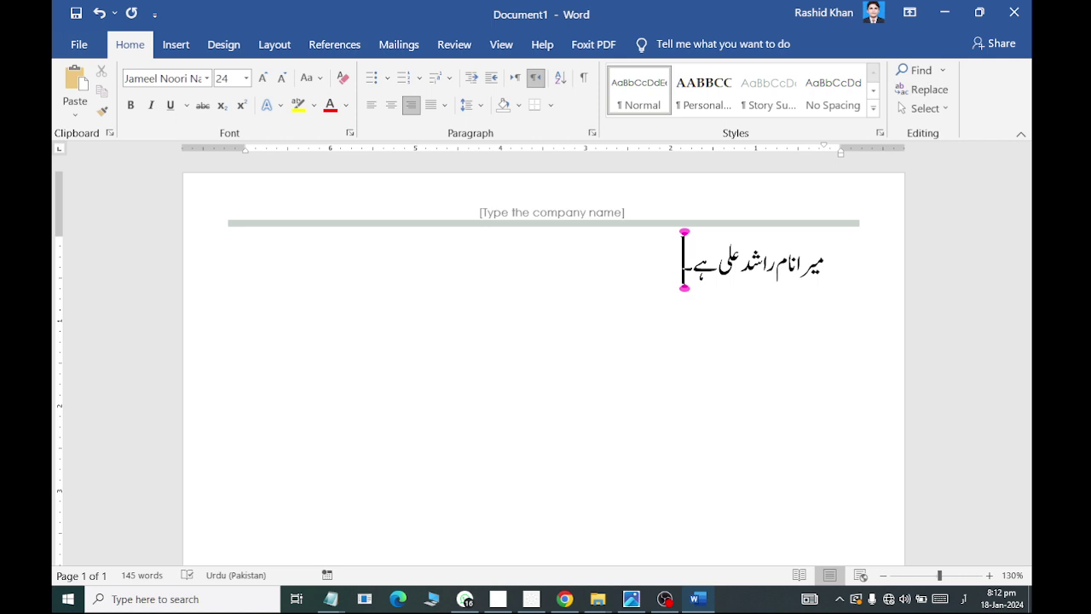
text(ش)
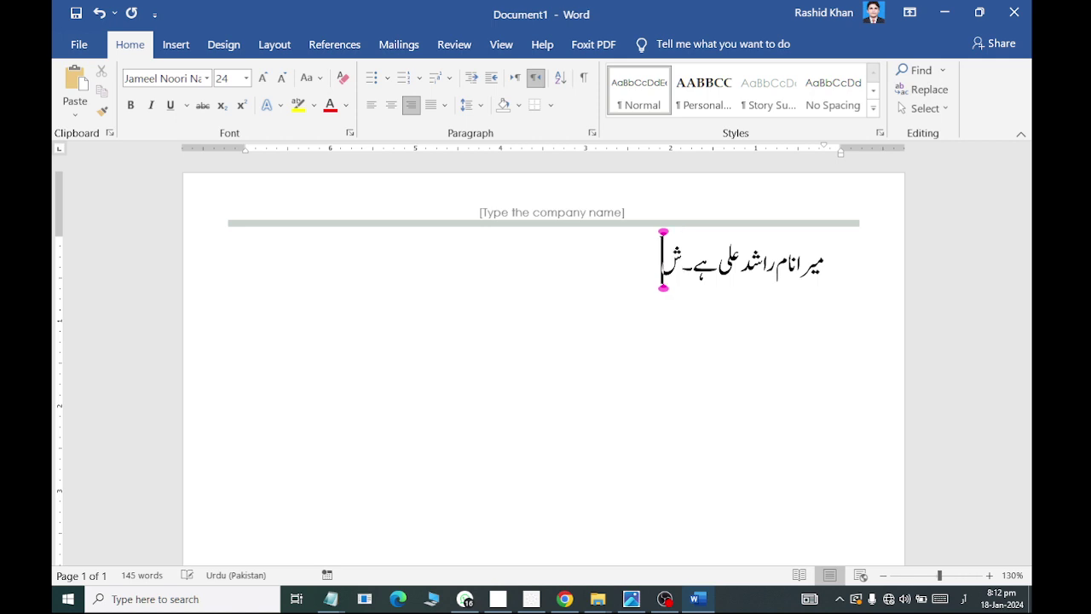
text(ش)
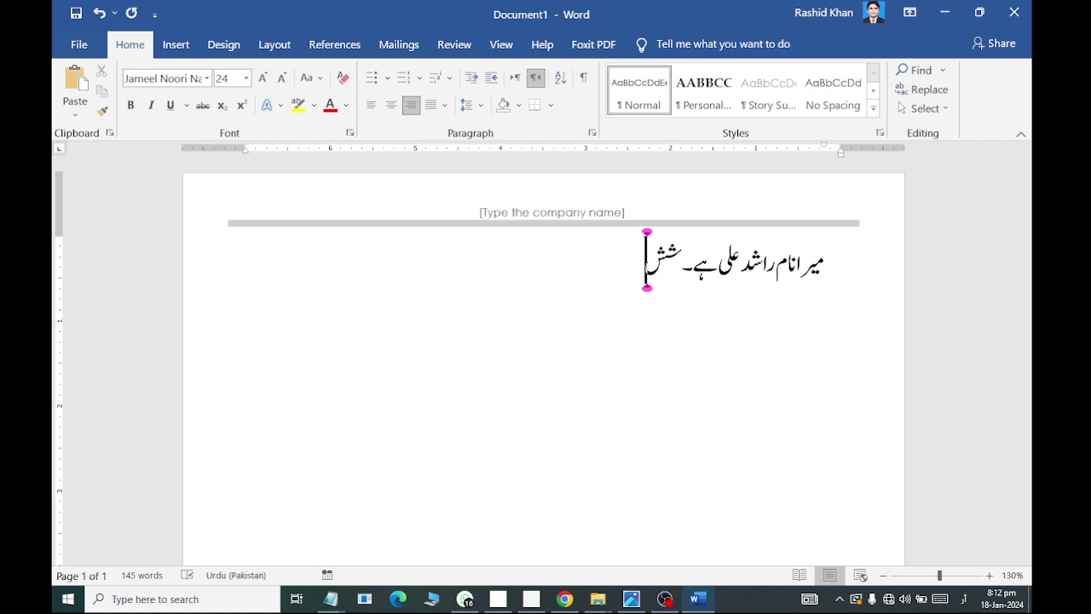
key(BackSpace)
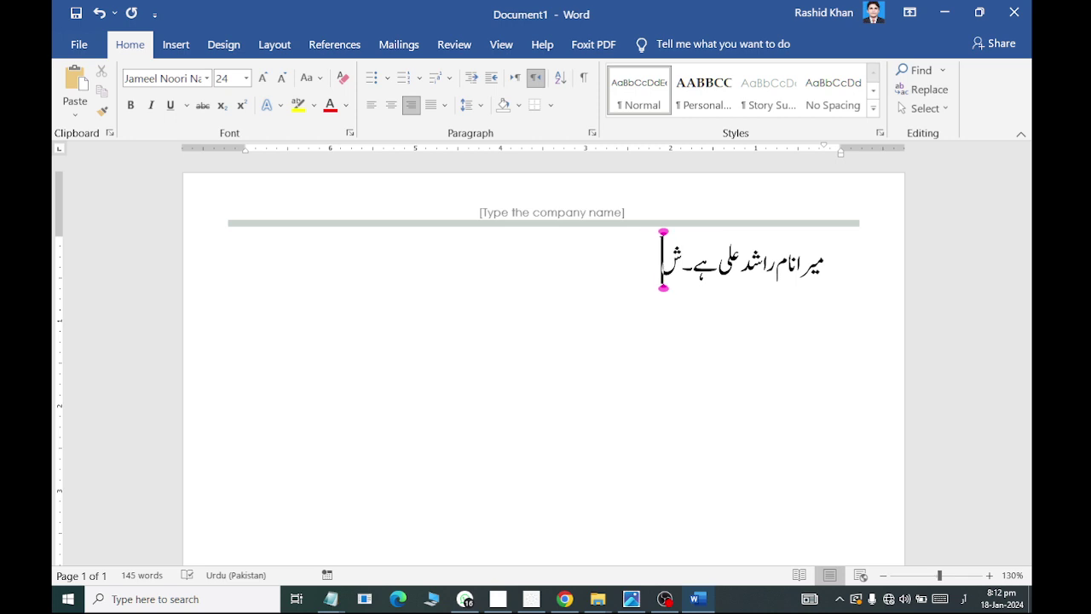
text( ش)
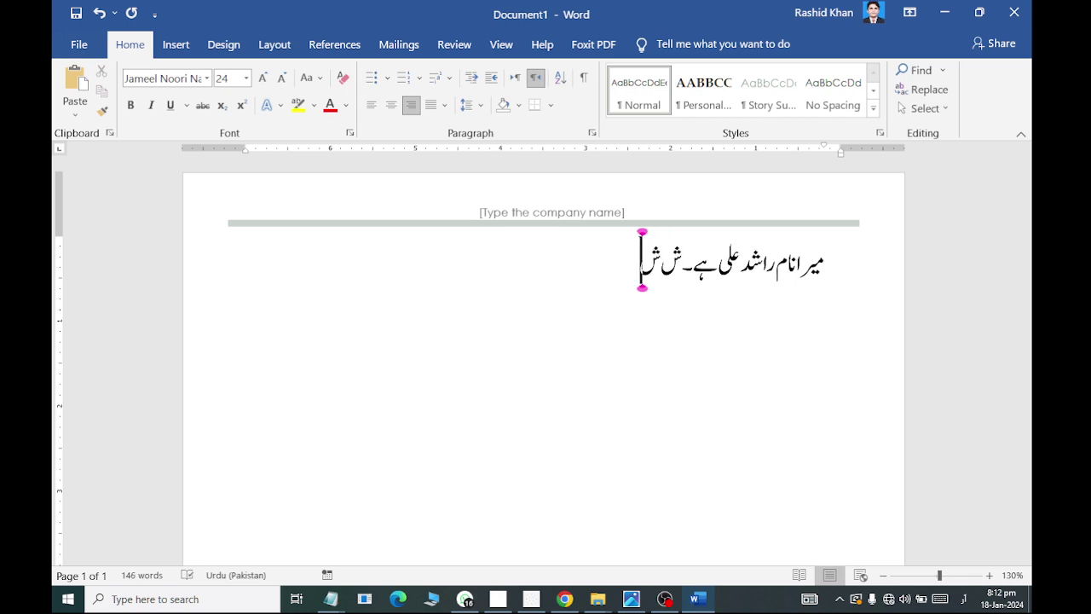
text(ک)
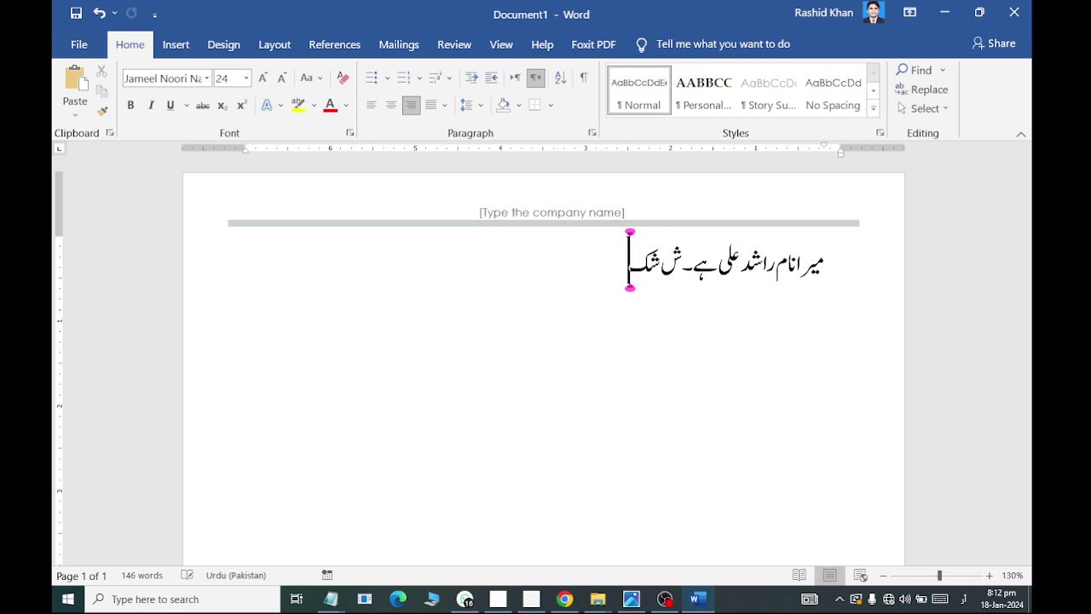
key(BackSpace)
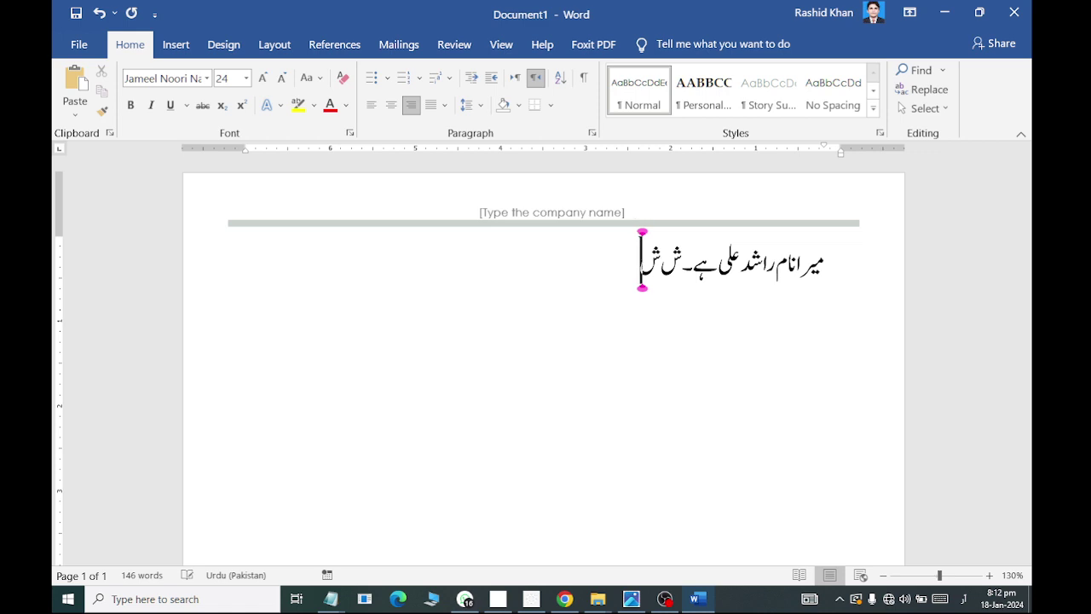
text(کورس)
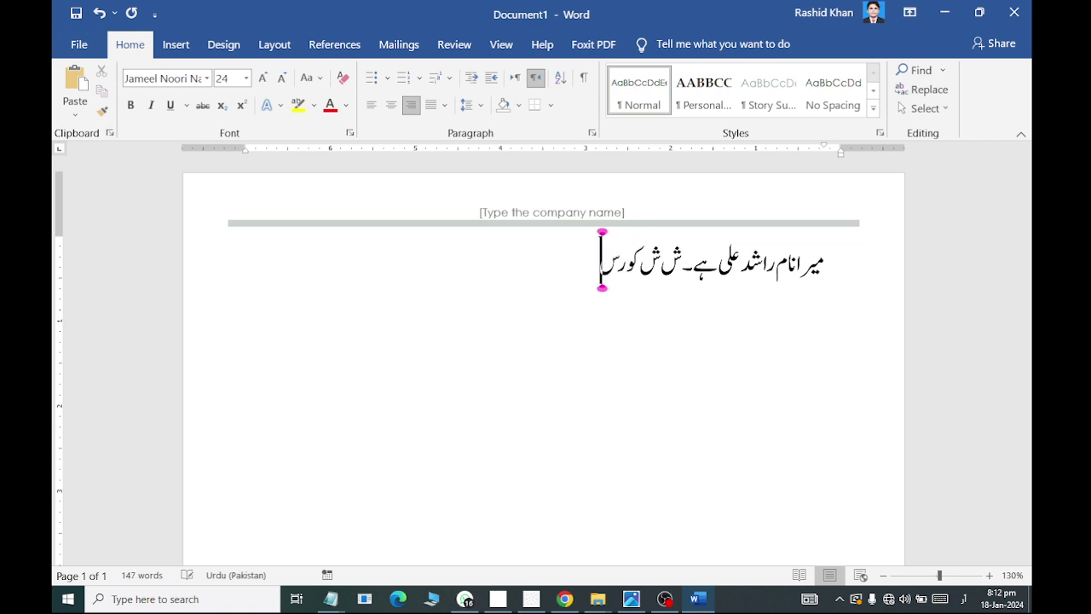
text(ز)
key(Return)
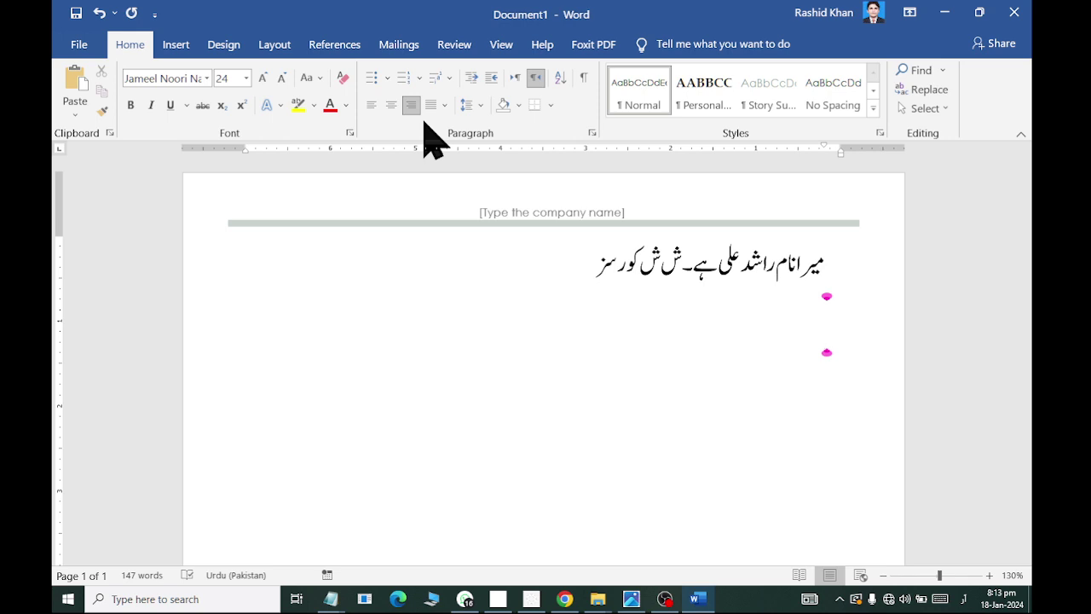
key(ctrl+shift+Home)
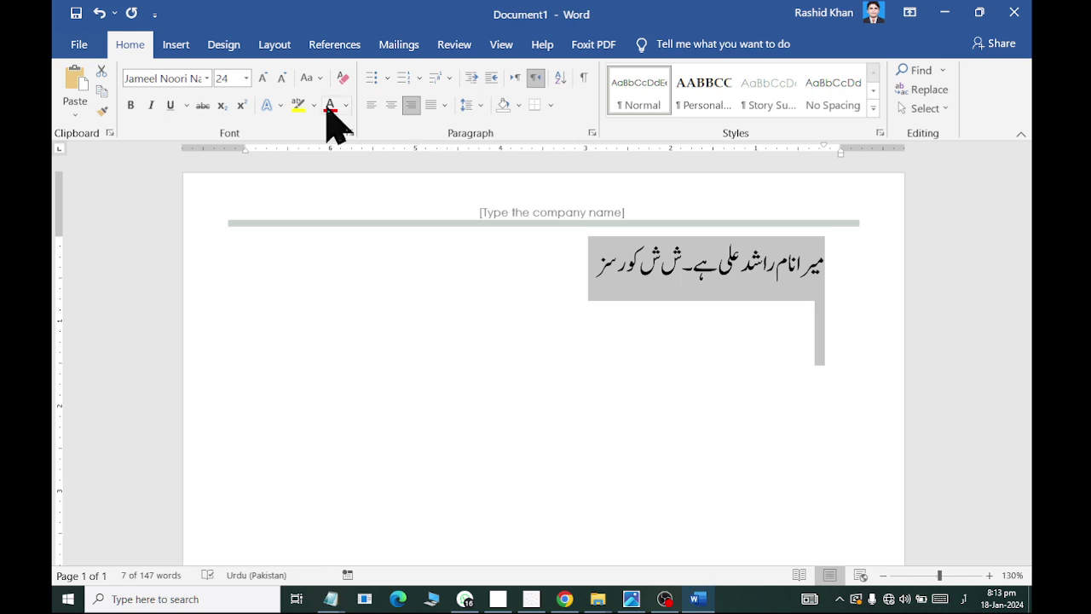
click(206, 78)
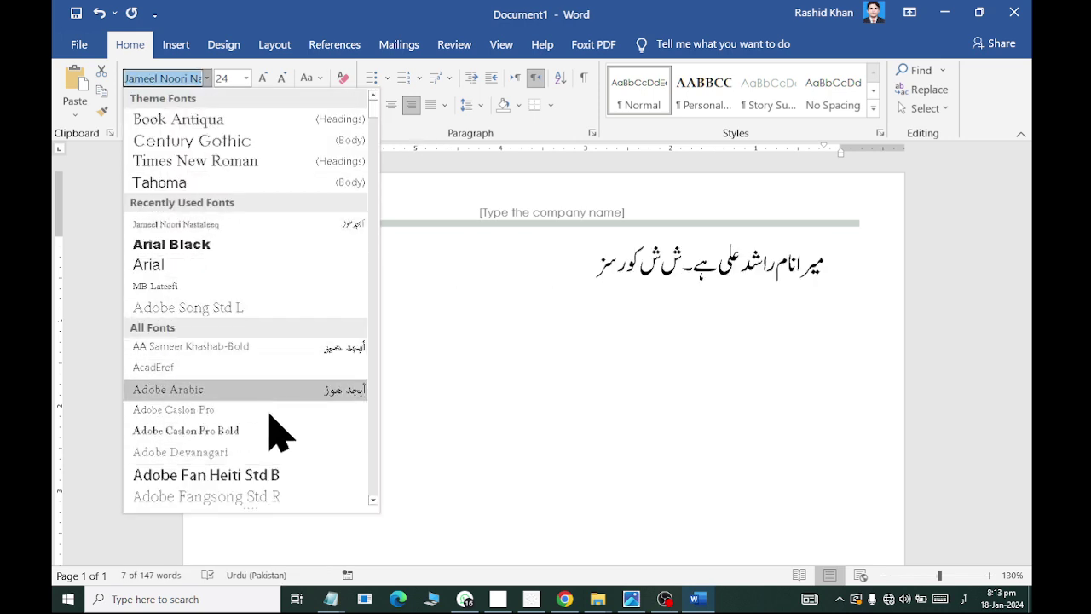
scroll(276, 443, down, 1)
scroll(275, 452, up, 1)
scroll(290, 290, down, 3)
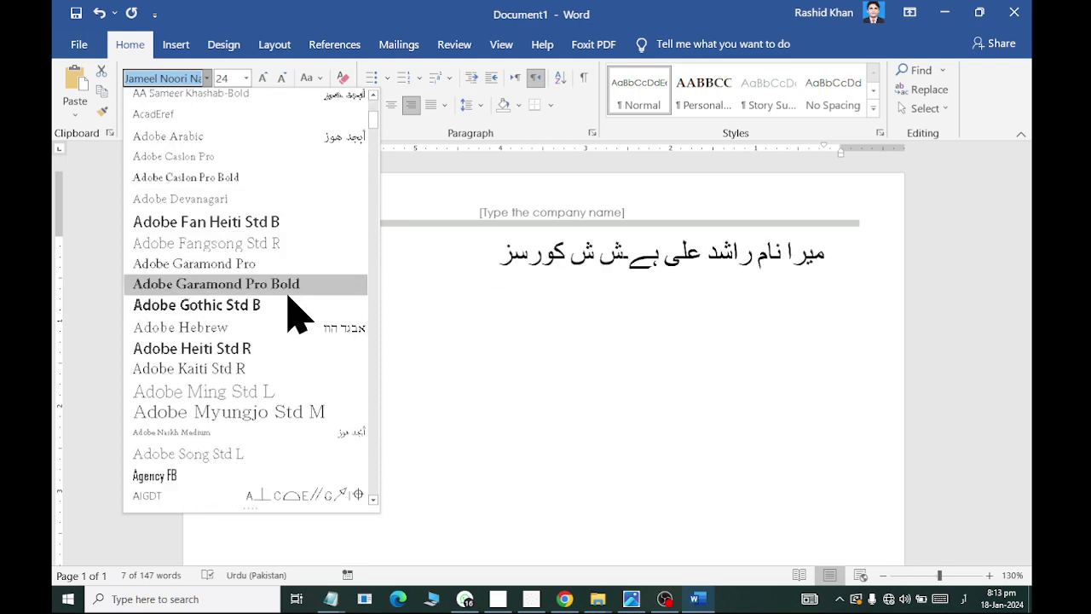
scroll(293, 332, down, 2)
scroll(290, 316, up, 5)
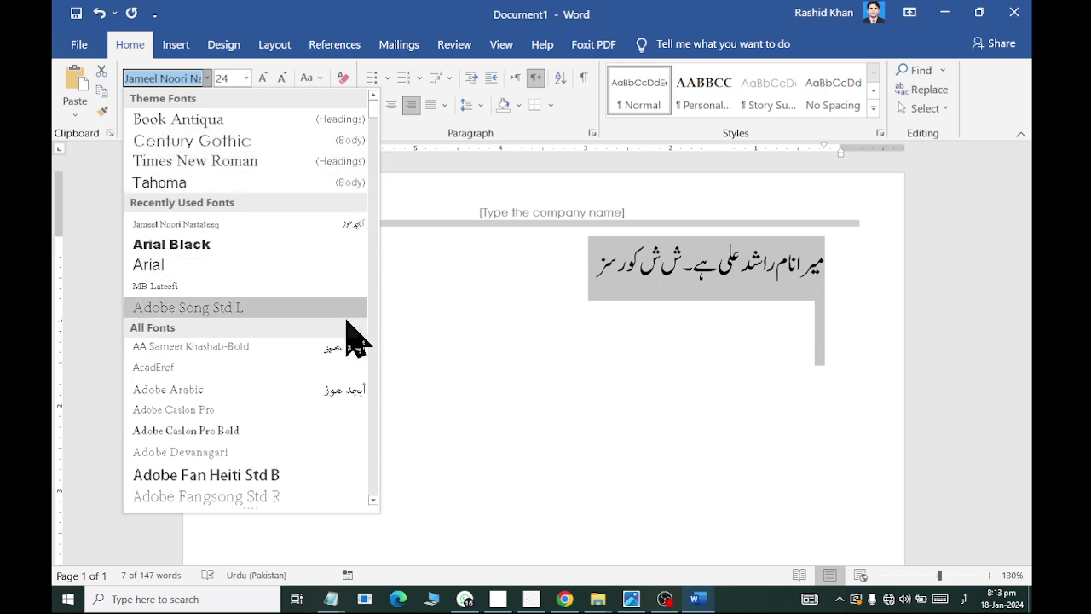
scroll(345, 400, down, 3)
scroll(340, 417, down, 2)
scroll(341, 422, down, 5)
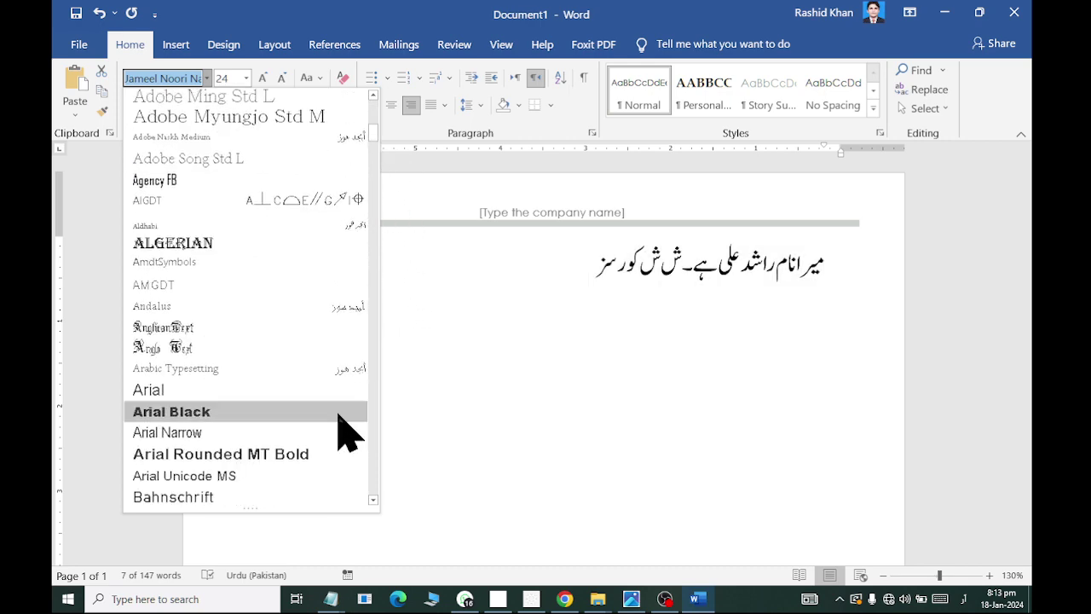
scroll(292, 271, up, 3)
scroll(292, 281, up, 5)
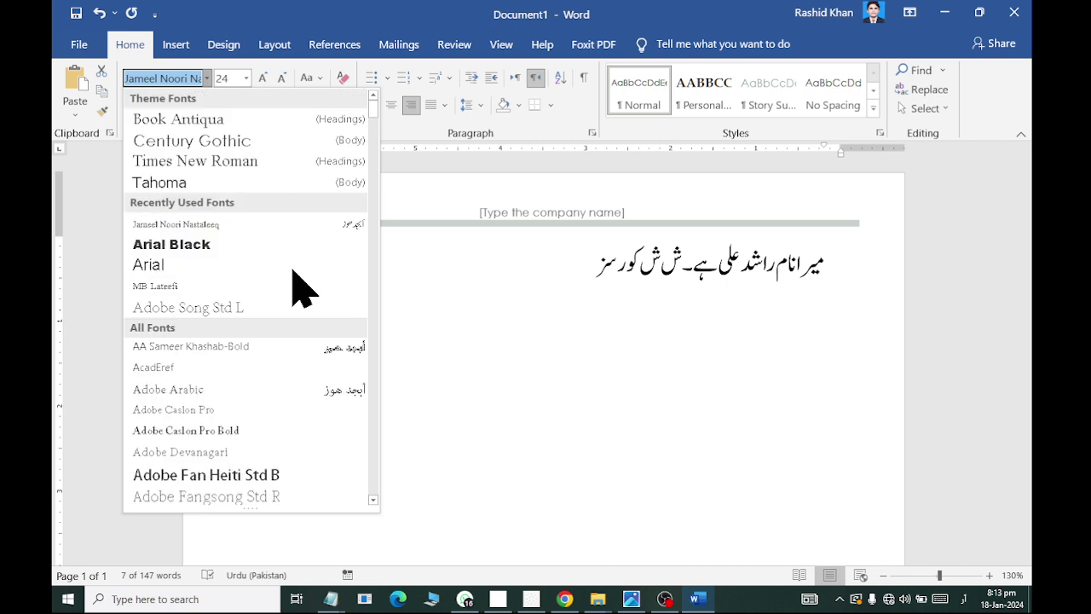
click(309, 218)
click(780, 362)
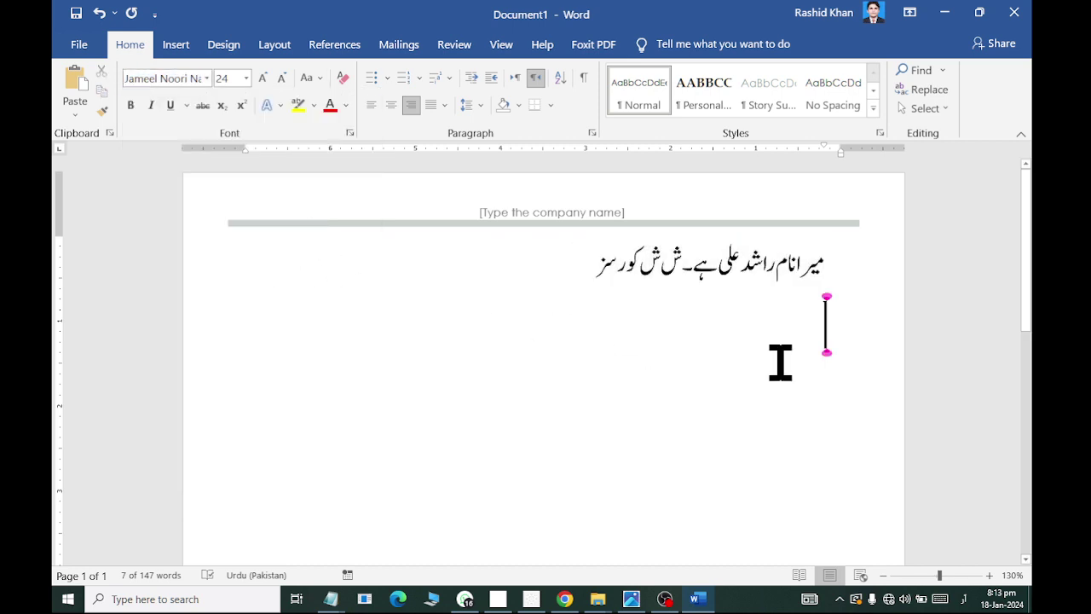